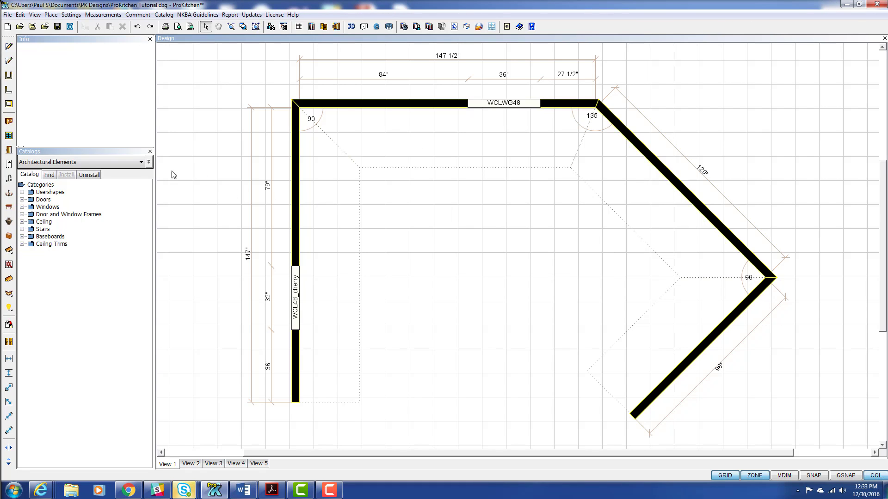
# Step: Open the cabinet catalog and switch it to Showplace Wood Products
pyautogui.click(8, 122)
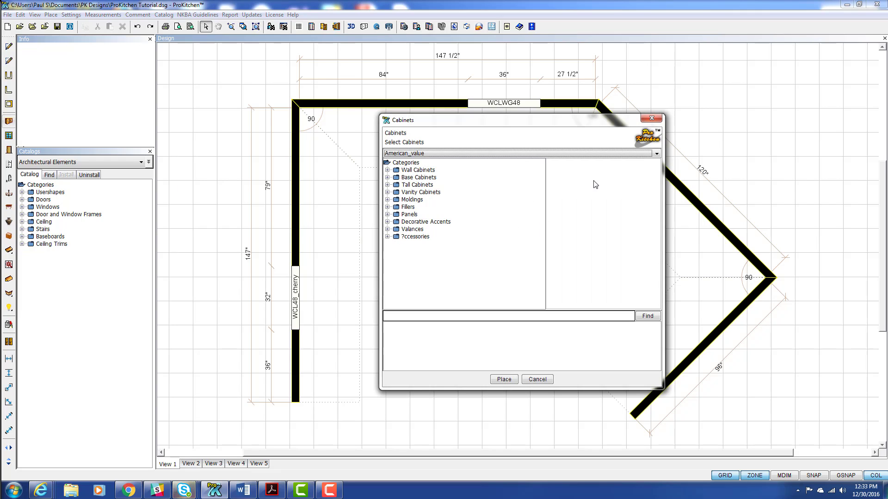
pyautogui.click(510, 154)
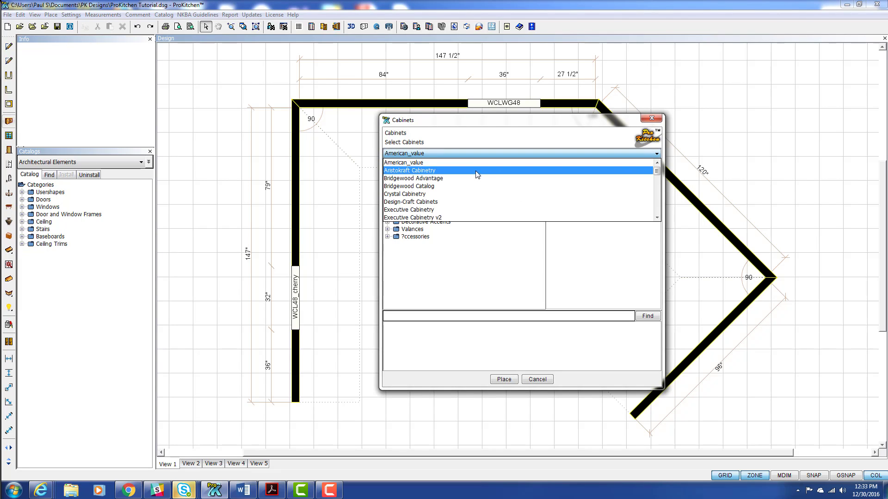
pyautogui.scroll(-6, 467, 185)
pyautogui.scroll(1, 459, 184)
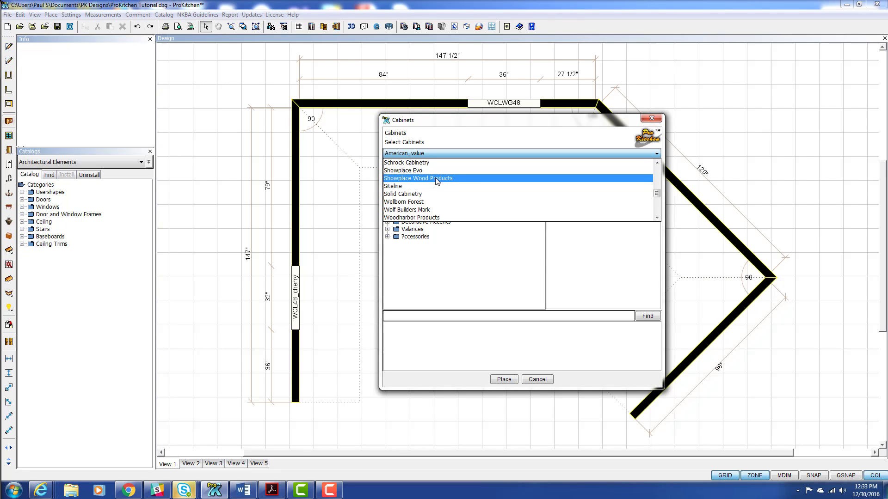
pyautogui.click(436, 180)
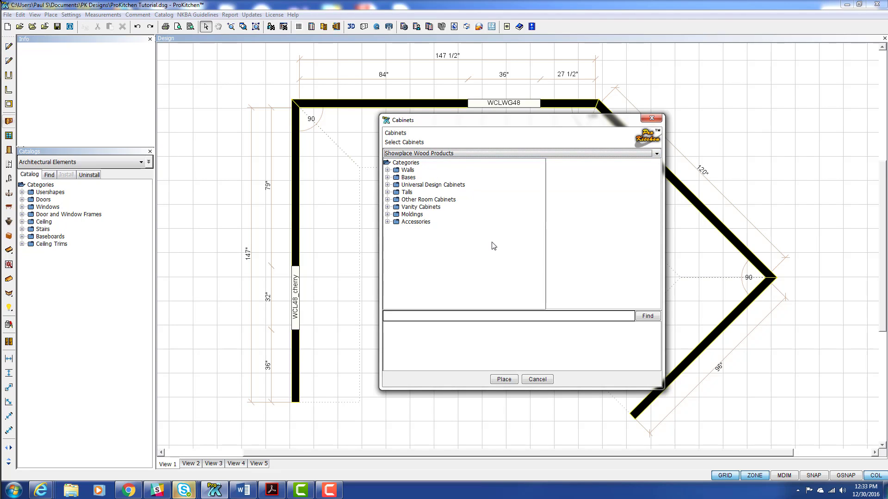
# Step: Select the 2B30 cabinet under Bases > Standard Base
pyautogui.click(388, 177)
pyautogui.click(407, 171)
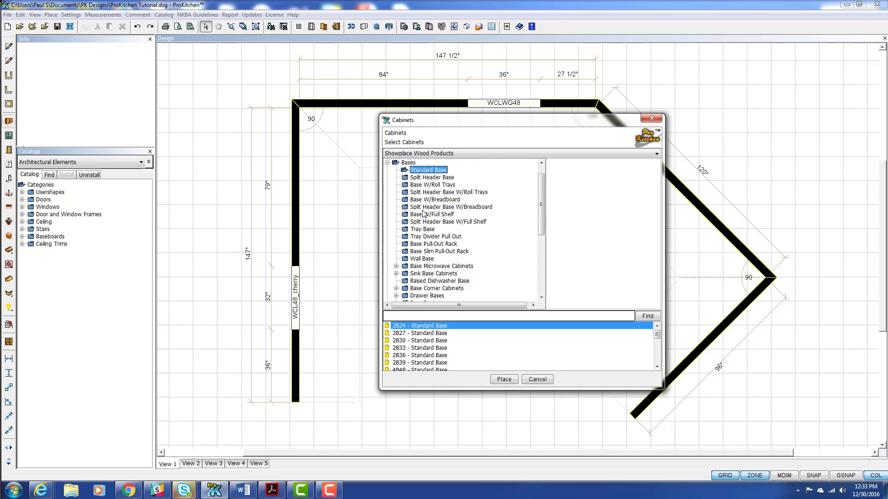
pyautogui.scroll(1, 415, 337)
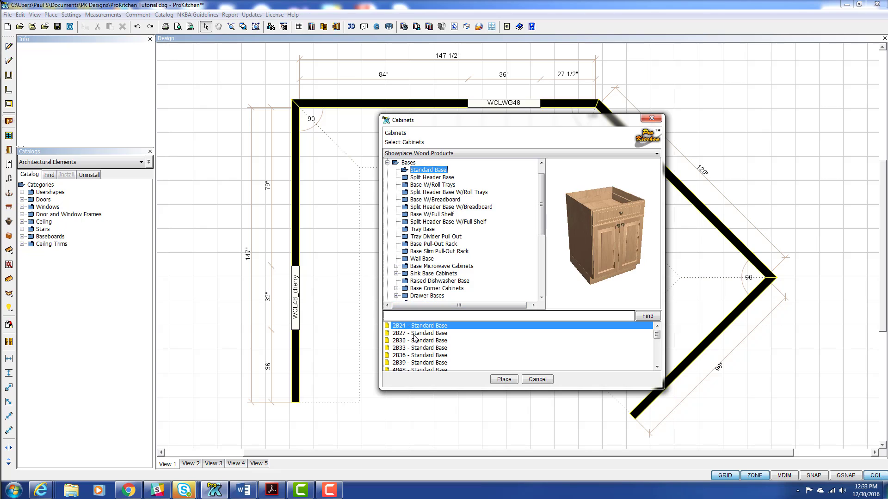
pyautogui.click(418, 342)
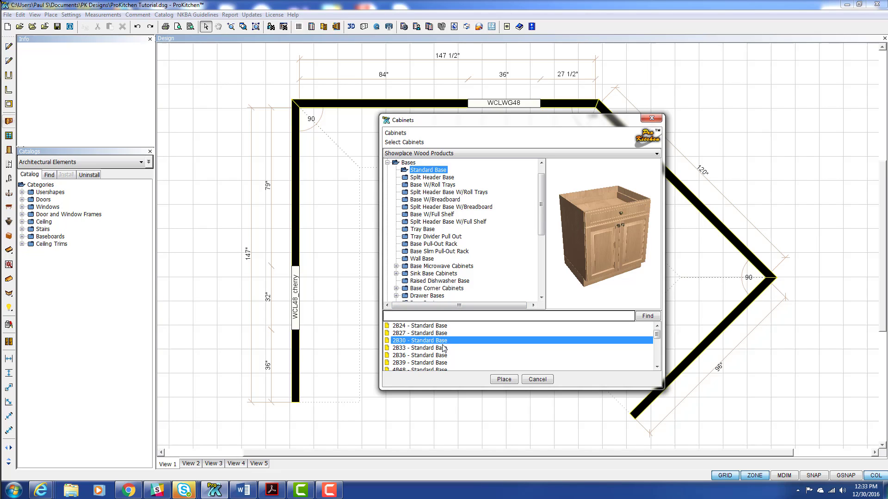
# Step: Place a 2B30 base cabinet against the left wall, then begin placing a second 2B30
pyautogui.click(504, 379)
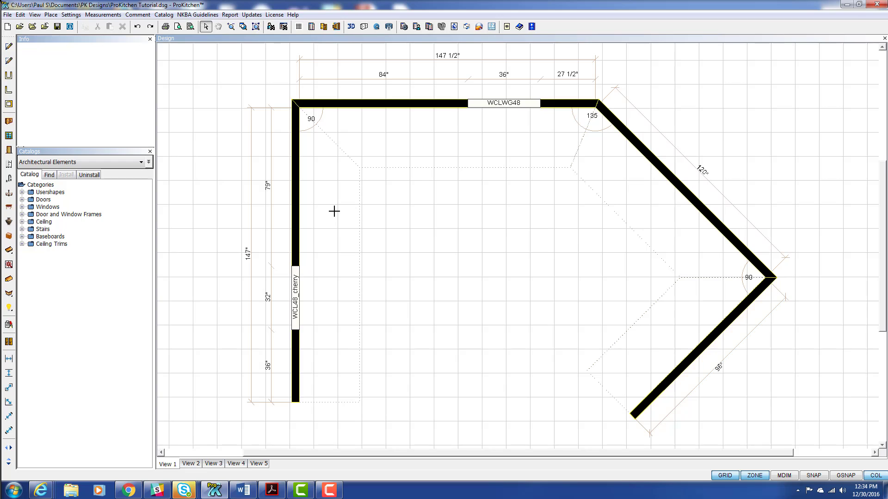
pyautogui.click(334, 211)
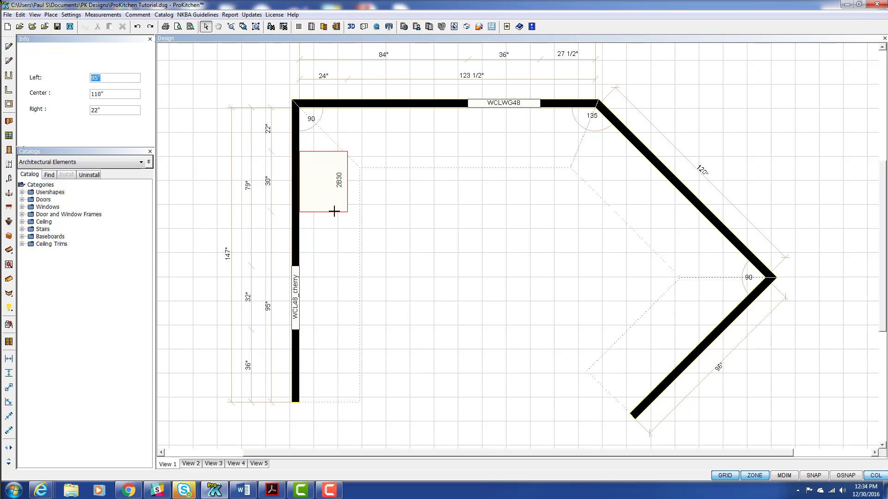
pyautogui.moveTo(336, 214); pyautogui.dragTo(99, 103)
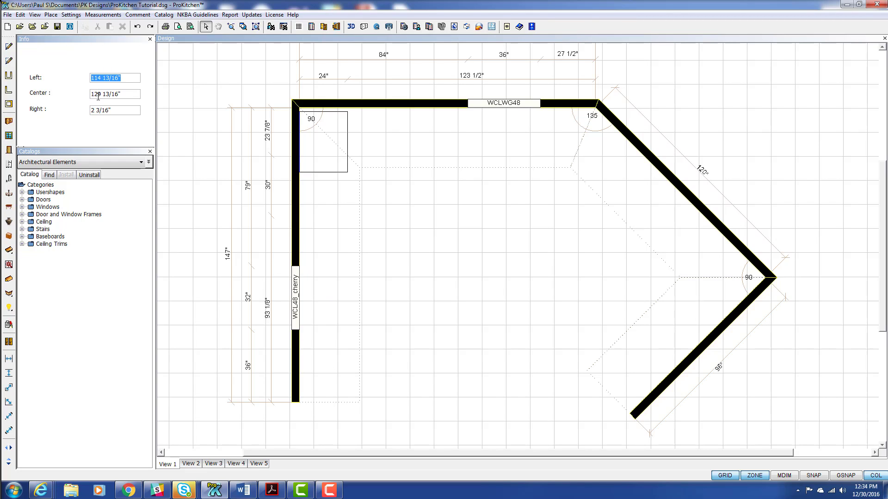
pyautogui.moveTo(98, 97); pyautogui.dragTo(323, 250)
pyautogui.click(324, 250)
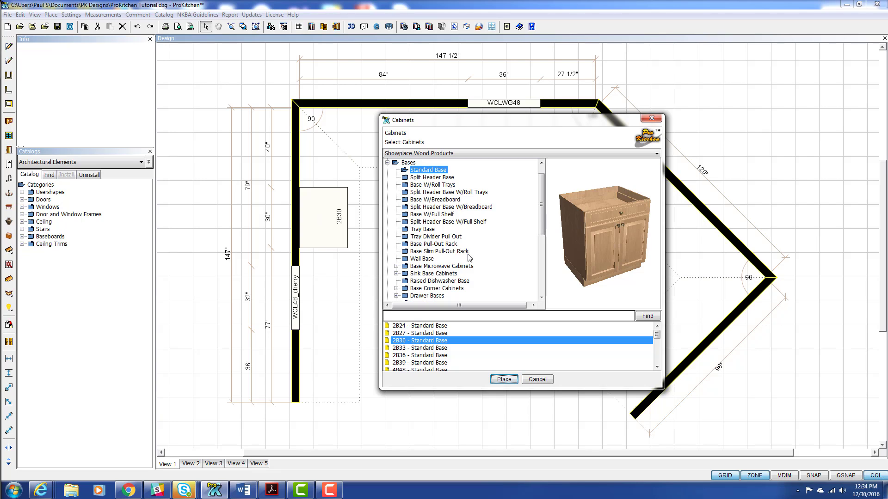
pyautogui.click(503, 379)
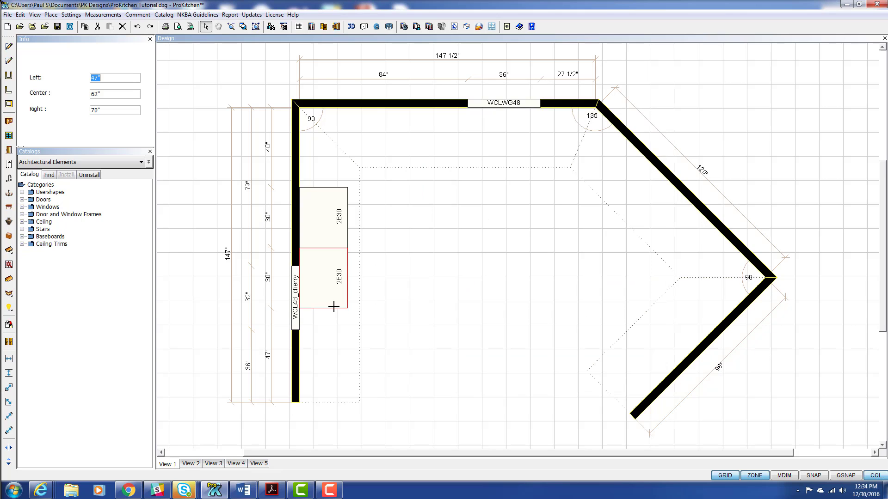
# Step: Drop the second 2B30 directly below the first and move the Cabinets dialog aside
pyautogui.click(336, 308)
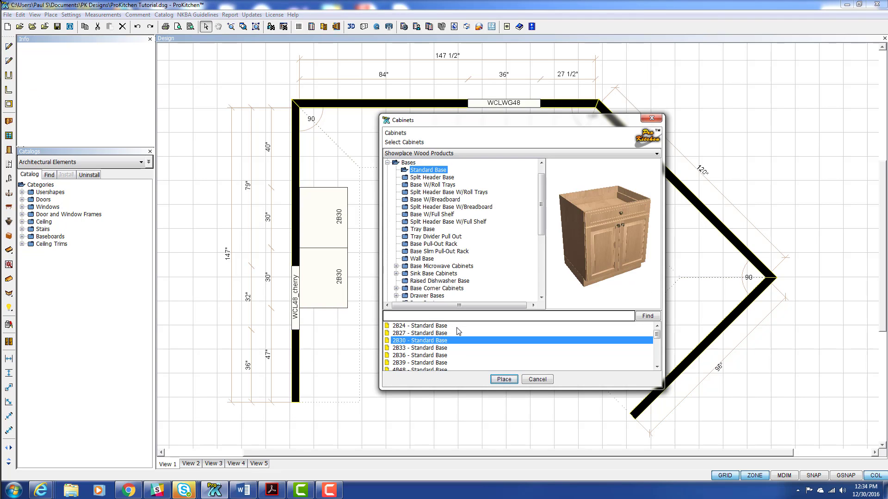
pyautogui.moveTo(505, 123); pyautogui.dragTo(438, 116)
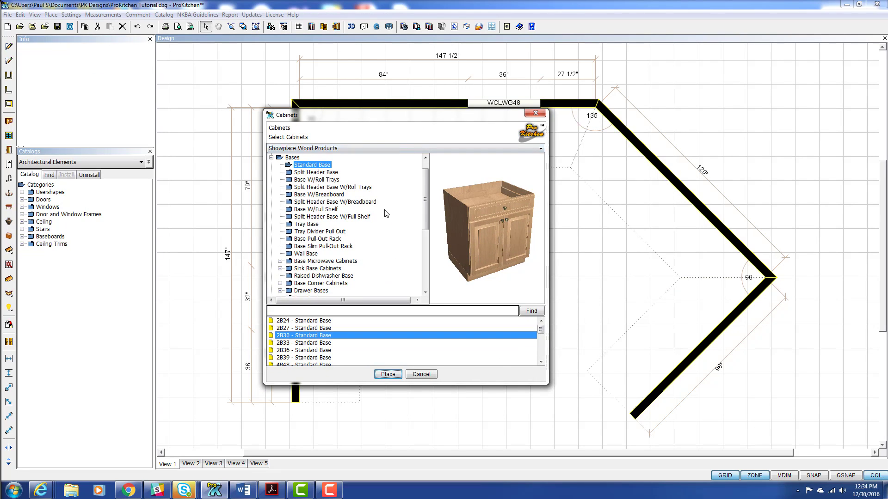
pyautogui.moveTo(394, 121); pyautogui.dragTo(513, 134)
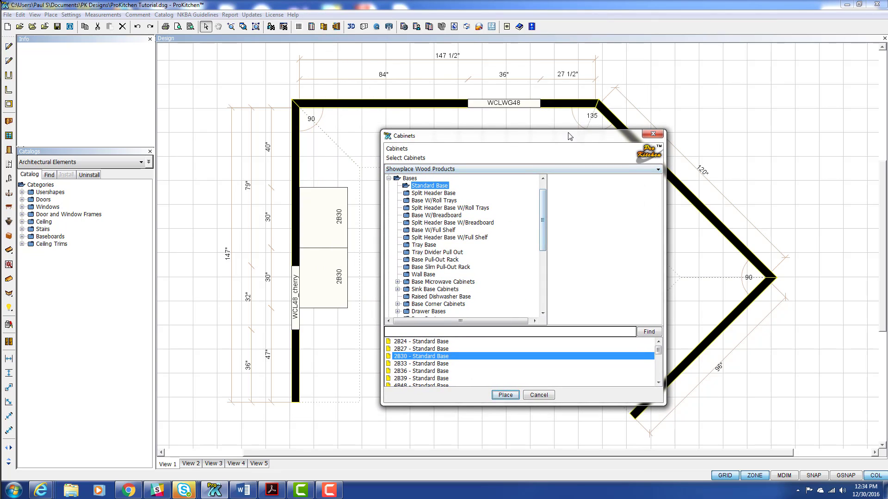
pyautogui.moveTo(569, 134); pyautogui.dragTo(546, 90)
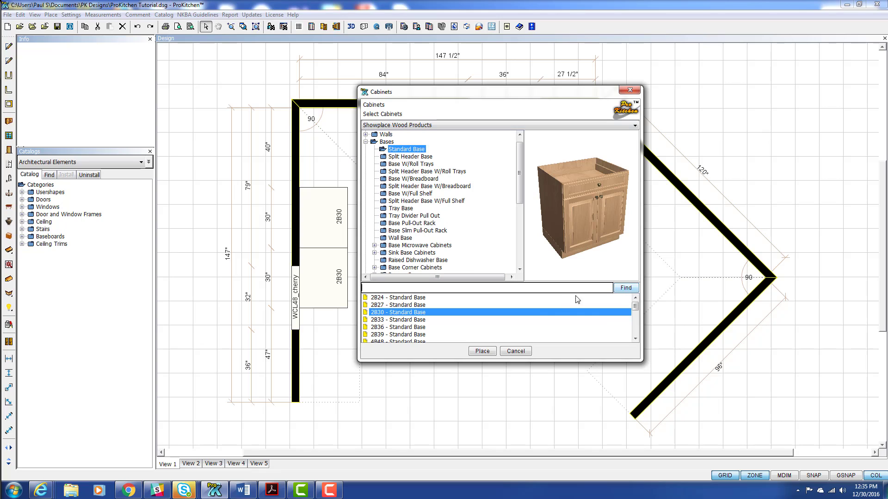
# Step: Search cabinets for 2w30 and place the 2W3030 Standard Wall 30" High cabinet
pyautogui.click(396, 289)
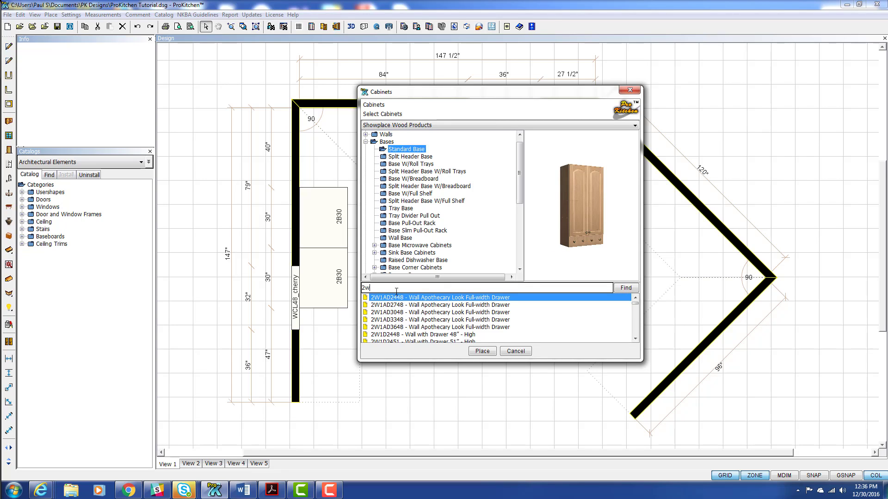
pyautogui.write('303')
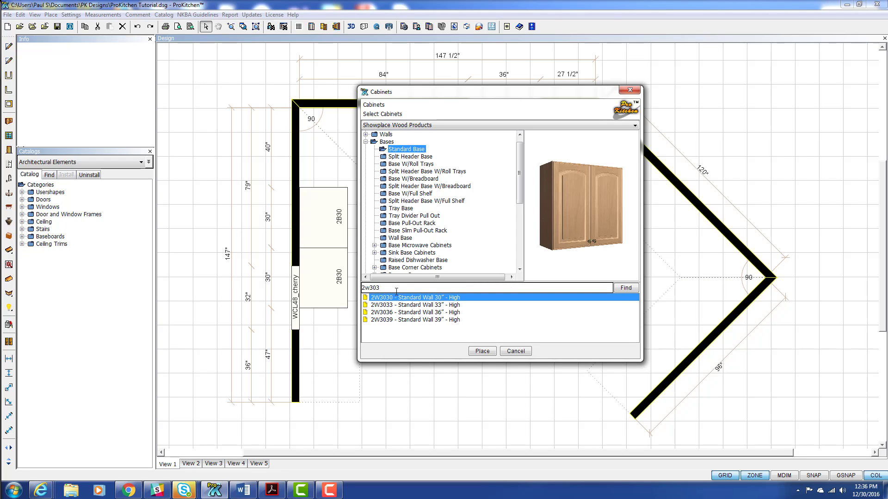
pyautogui.press('BackSpace')
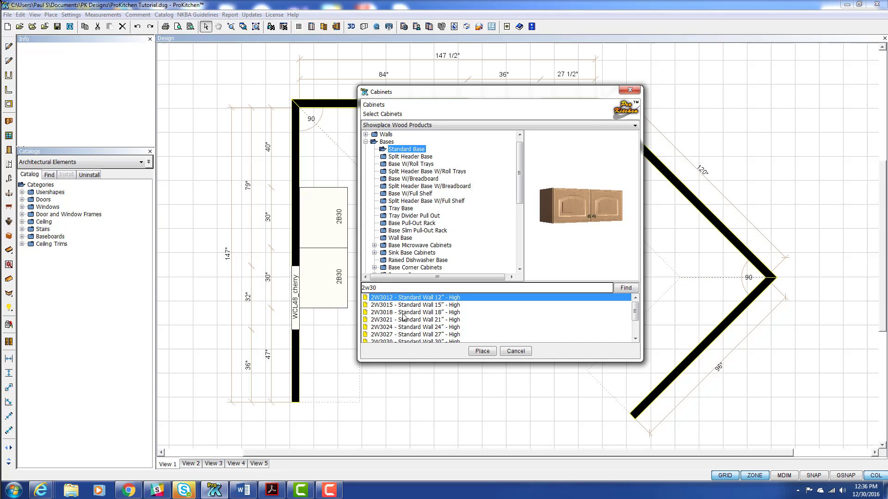
pyautogui.scroll(-2, 399, 324)
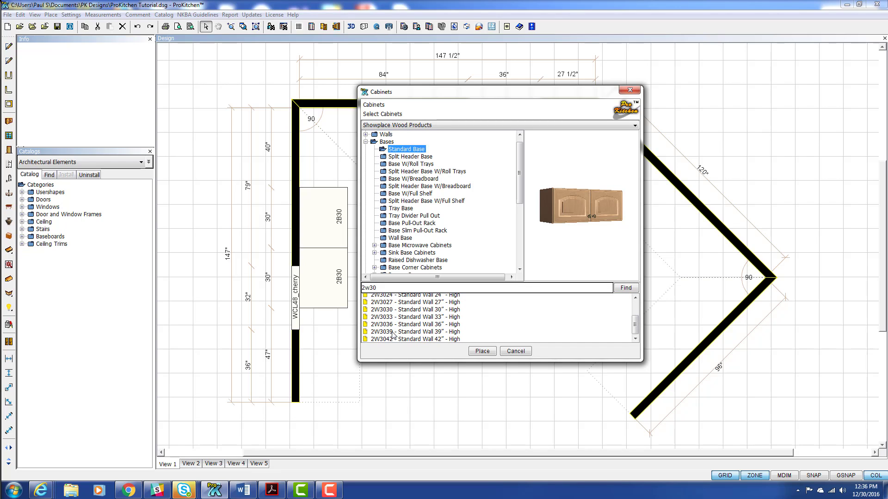
pyautogui.click(400, 310)
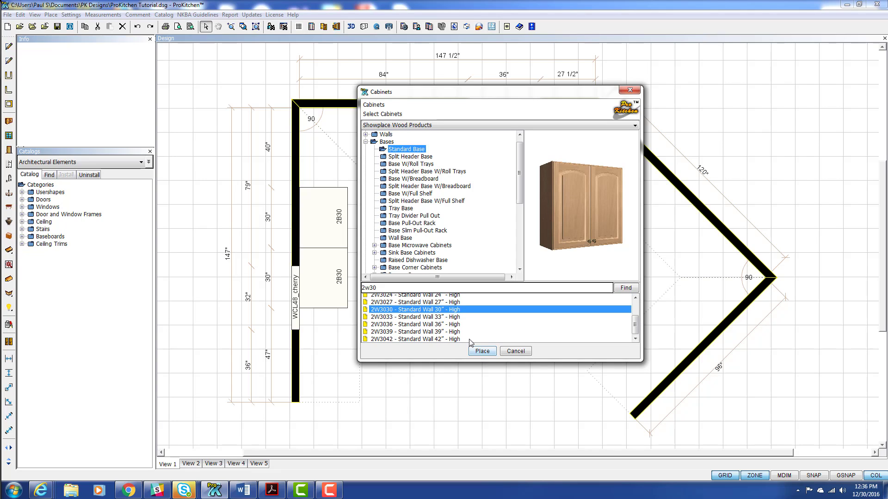
pyautogui.click(483, 351)
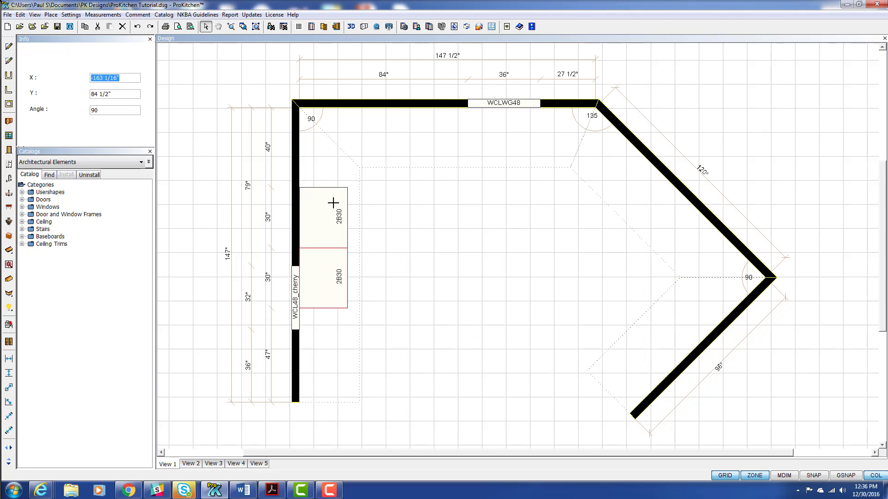
# Step: Hang the 2W3030 on the left wall above the upper 2B30, then close the catalog
pyautogui.click(325, 238)
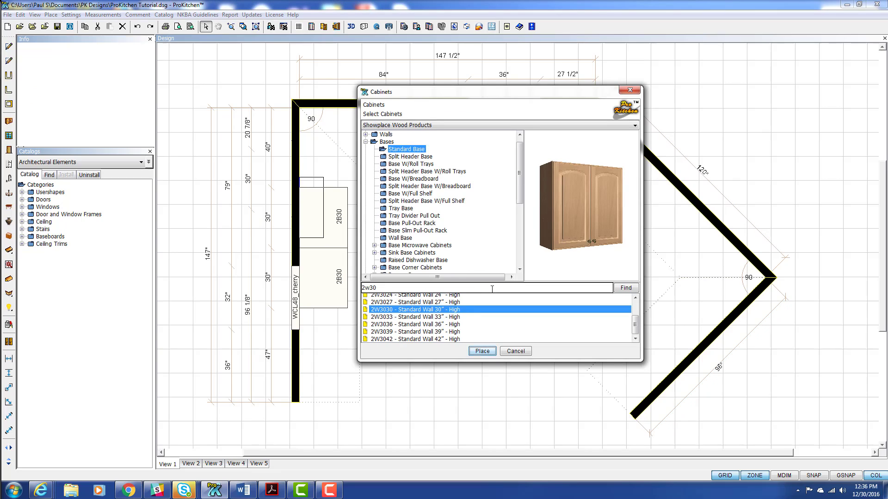
pyautogui.click(529, 352)
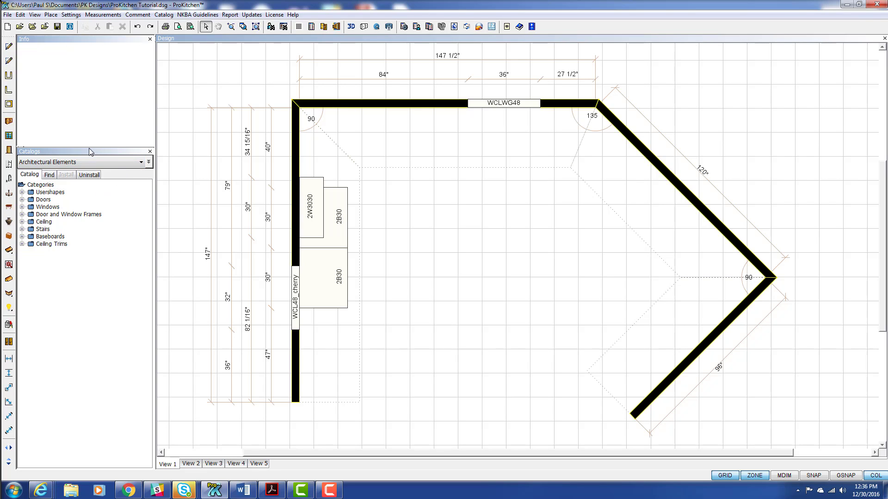
# Step: Switch the side catalog panel to Showplace Wood Products and expand Bases > Standard Base
pyautogui.click(141, 163)
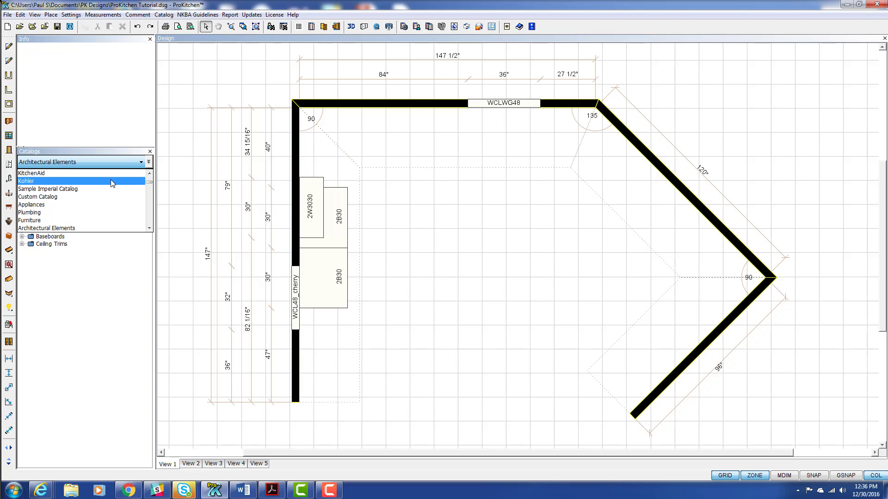
pyautogui.scroll(3, 110, 179)
pyautogui.scroll(5, 111, 183)
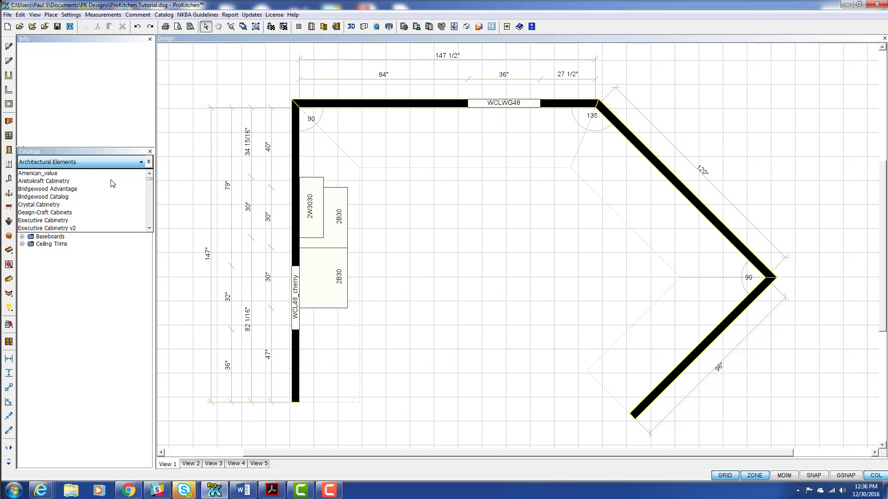
pyautogui.scroll(-10, 111, 183)
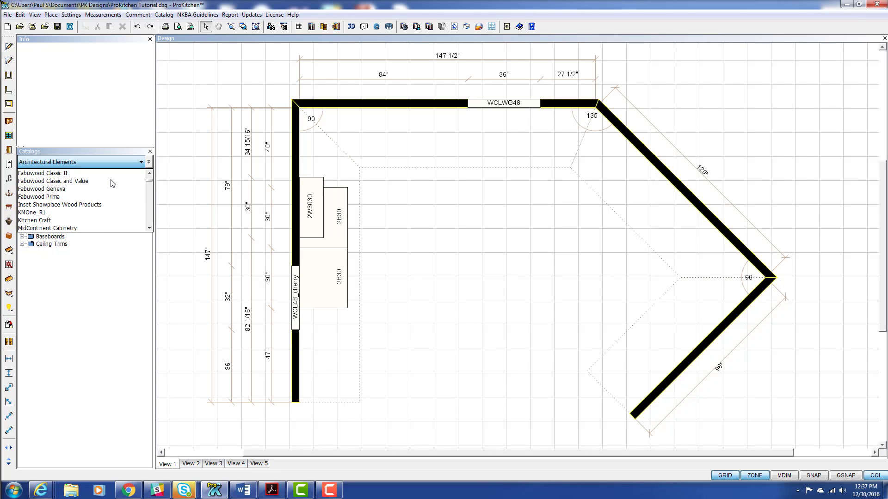
pyautogui.scroll(2, 111, 183)
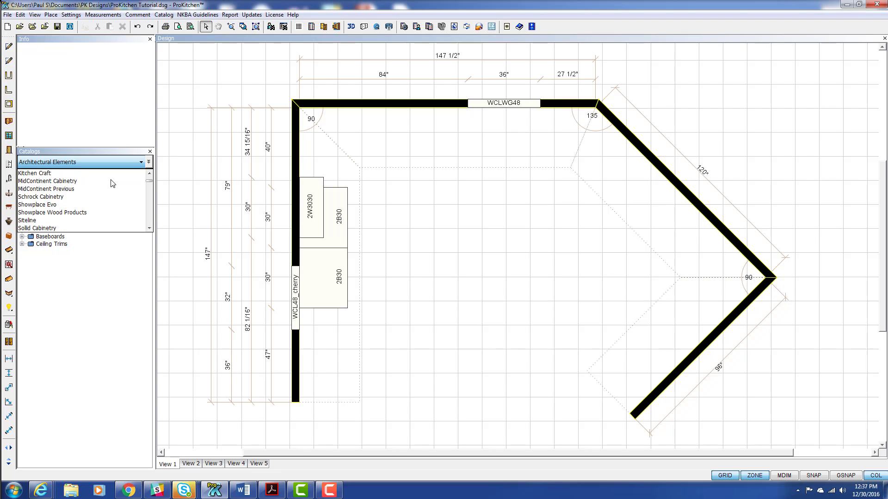
pyautogui.click(58, 214)
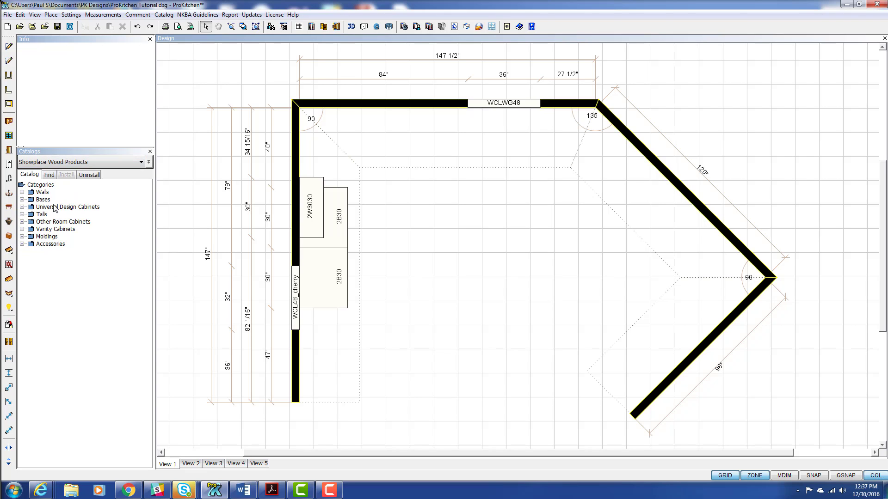
pyautogui.click(21, 200)
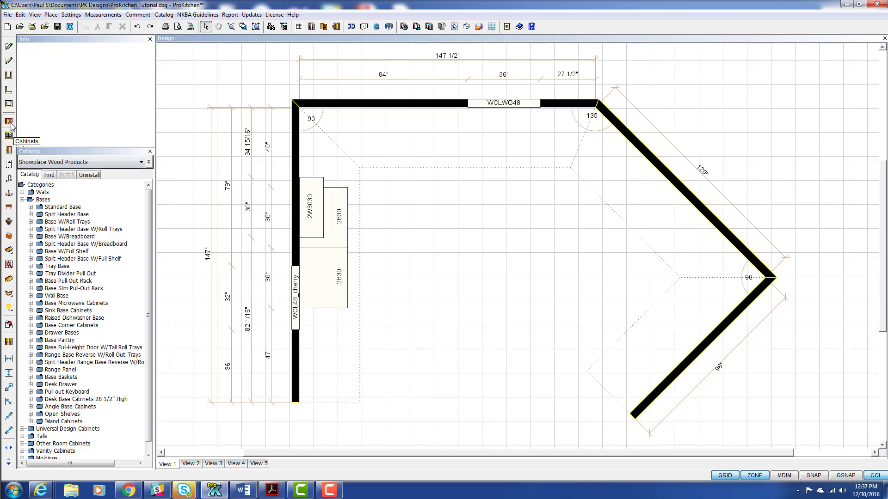
pyautogui.click(30, 207)
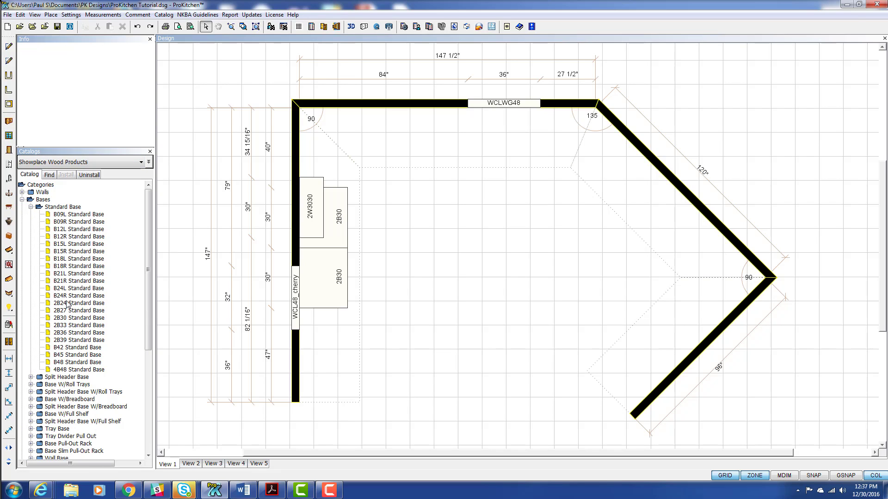
# Step: Select the B18R standard base cabinet, sized 18" wide, 34 1/2" high, 24" deep
pyautogui.click(64, 266)
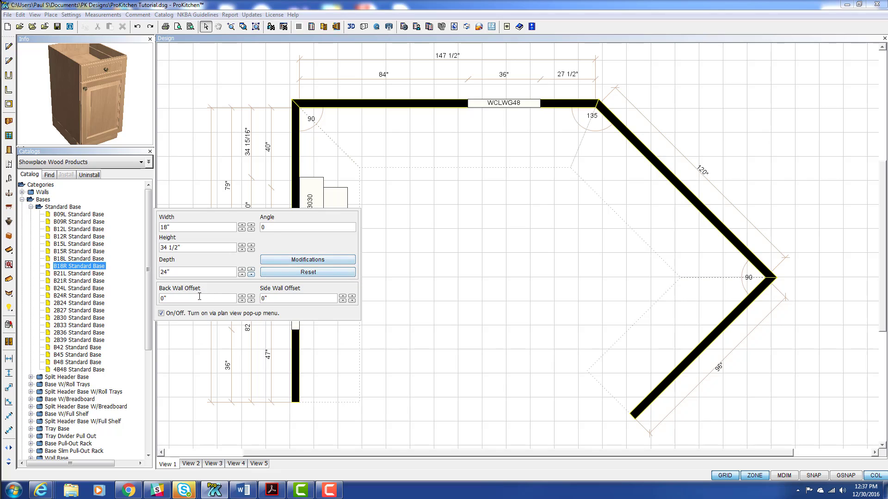
pyautogui.click(274, 227)
# Step: Drag the B18R onto the plan and set it on the top wall, 37 7/16" from the left corner
pyautogui.moveTo(66, 269); pyautogui.dragTo(363, 176)
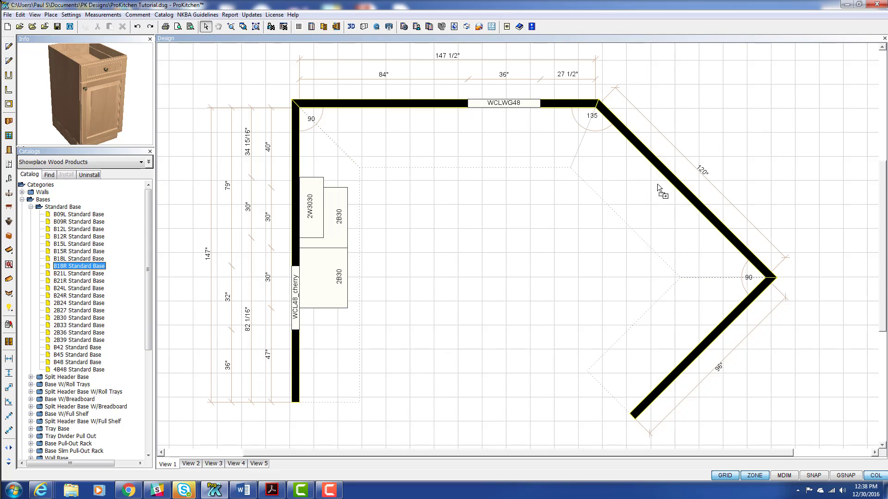
pyautogui.moveTo(392, 145); pyautogui.dragTo(171, 109)
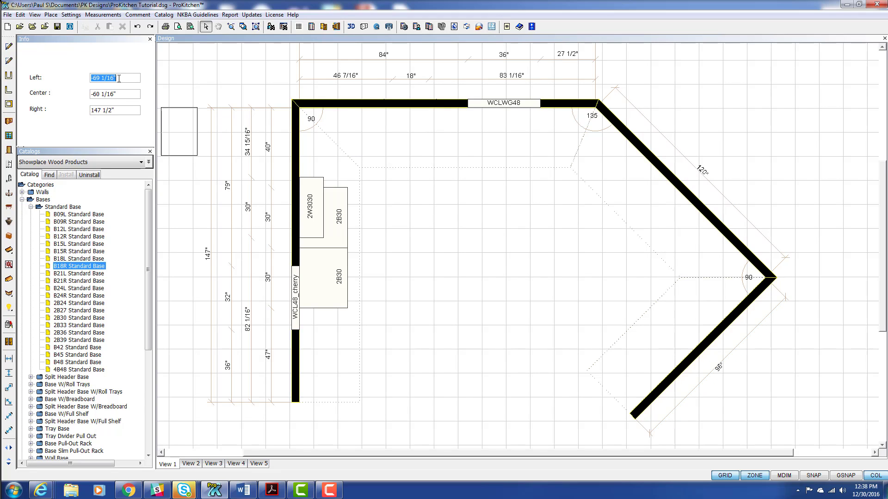
pyautogui.click(375, 134)
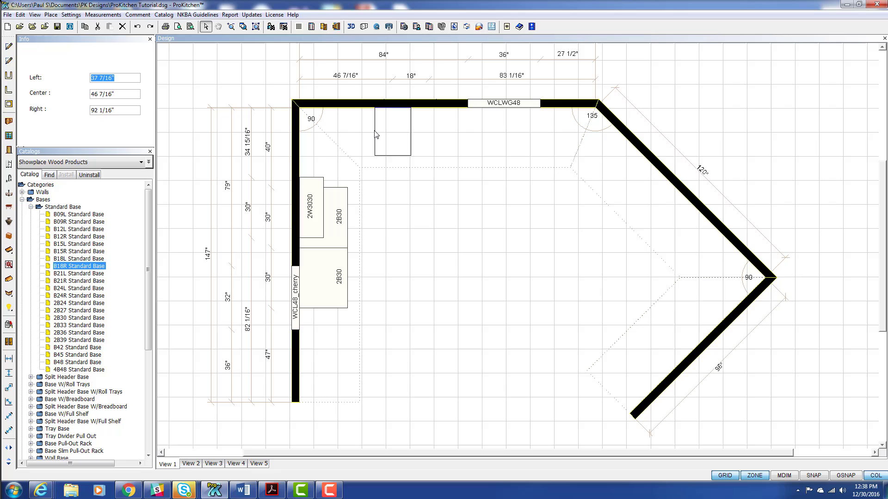
pyautogui.click(409, 228)
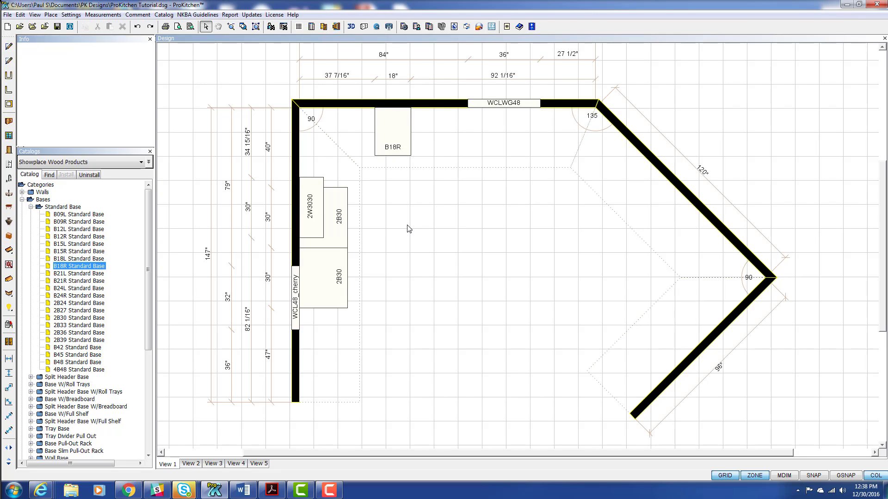
# Step: Search the catalog for '2w2' and hang the 2W2430 wall cabinet on the top wall over the B18R
pyautogui.click(48, 175)
pyautogui.click(35, 186)
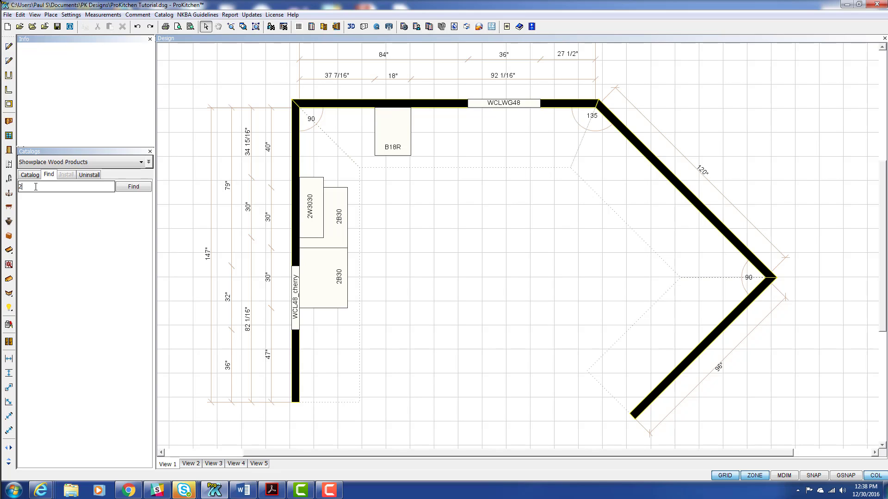
pyautogui.write('2w')
pyautogui.press('Return')
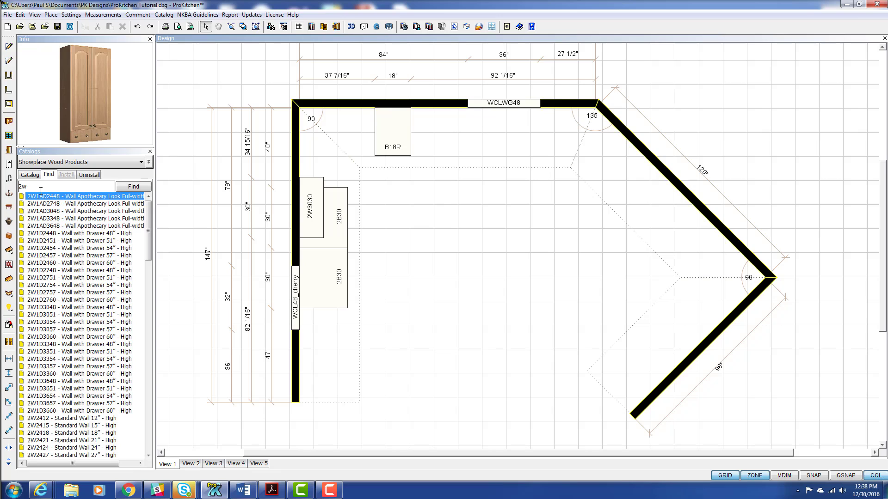
pyautogui.write('2')
pyautogui.press('Return')
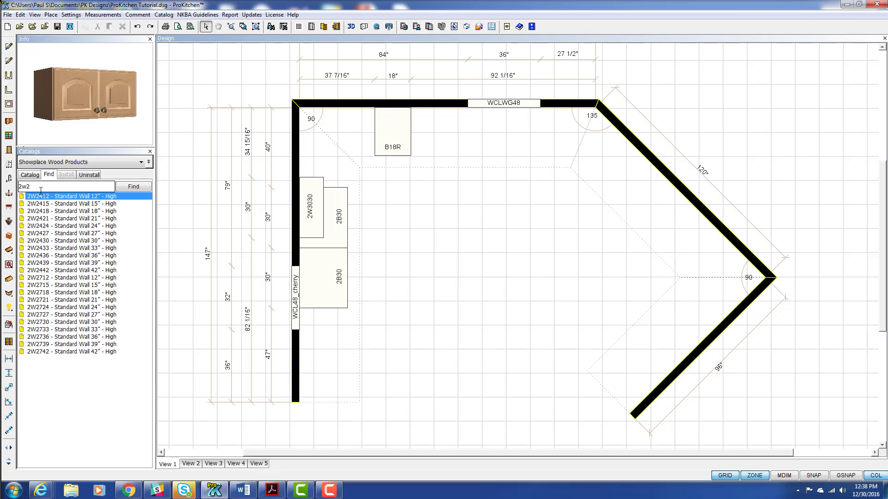
pyautogui.click(47, 242)
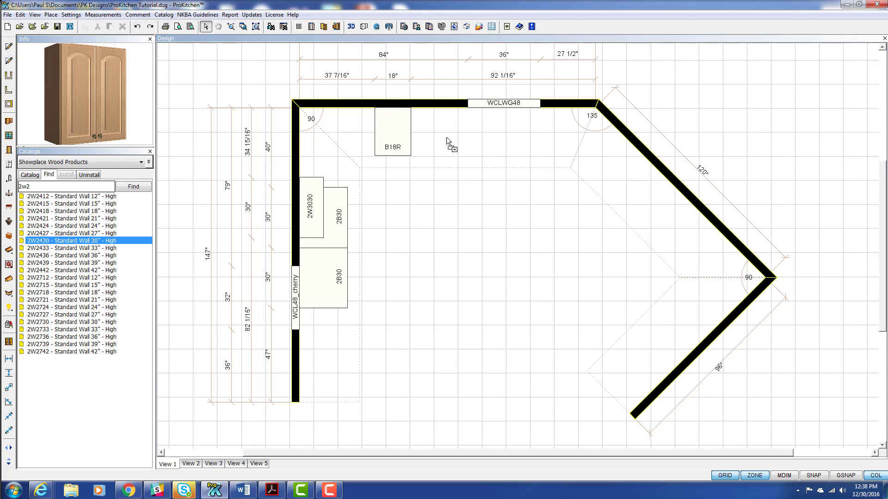
pyautogui.click(376, 134)
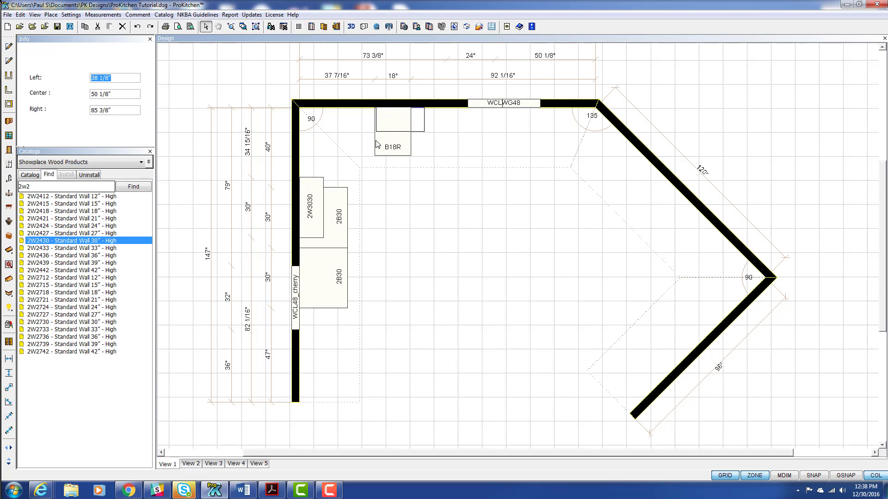
pyautogui.click(405, 241)
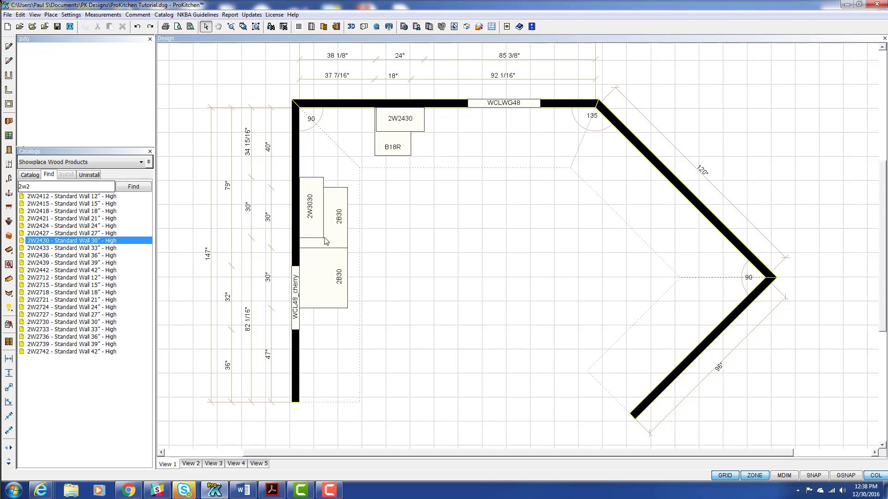
# Step: Keep Showplace Wood Products as the catalog and return to its category tree
pyautogui.click(141, 162)
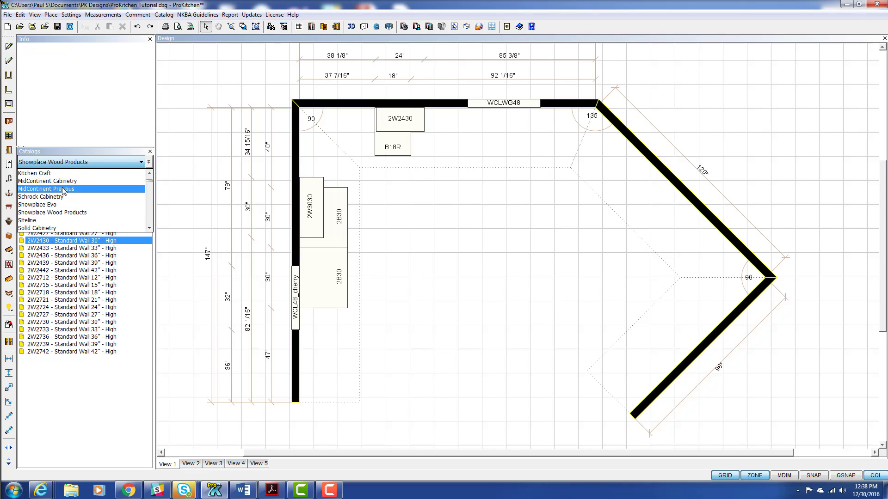
pyautogui.scroll(-2, 64, 192)
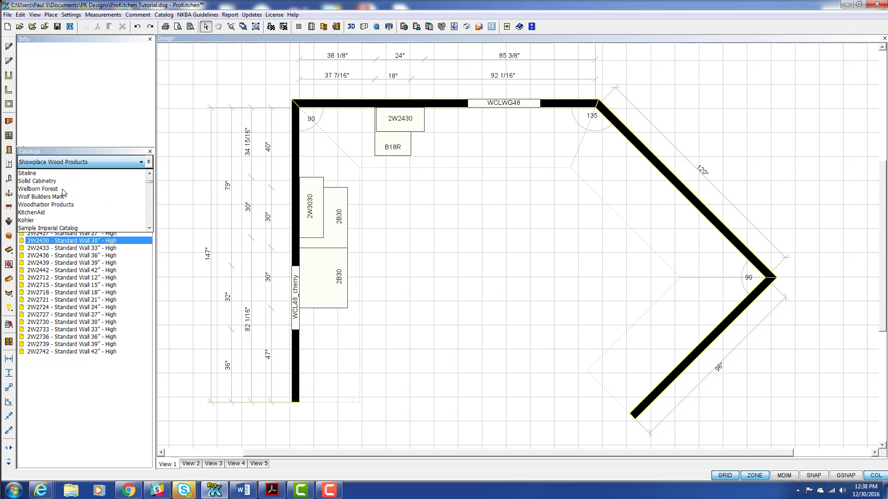
pyautogui.click(181, 233)
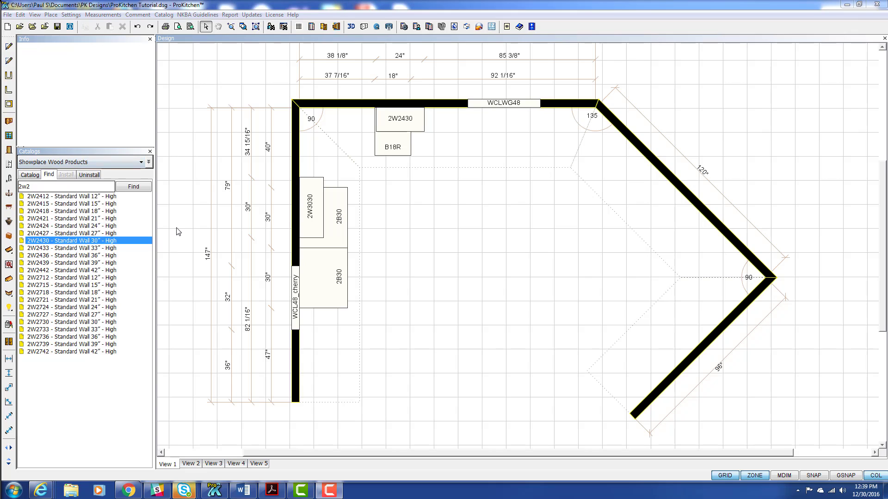
pyautogui.click(38, 178)
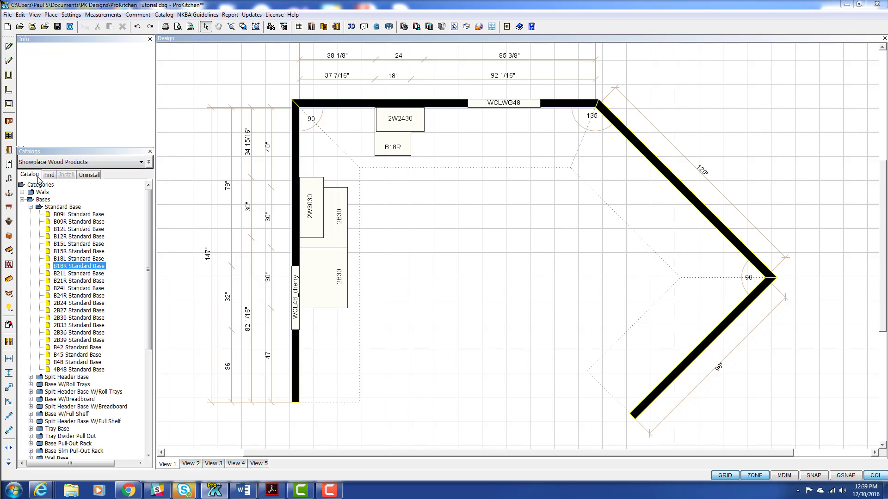
# Step: Collapse the base cabinet list, then expand Base Corner Cabinets down to Diagonal Corner Lazy Susan (DCLS36L, DCLS36R)
pyautogui.click(31, 207)
pyautogui.click(22, 200)
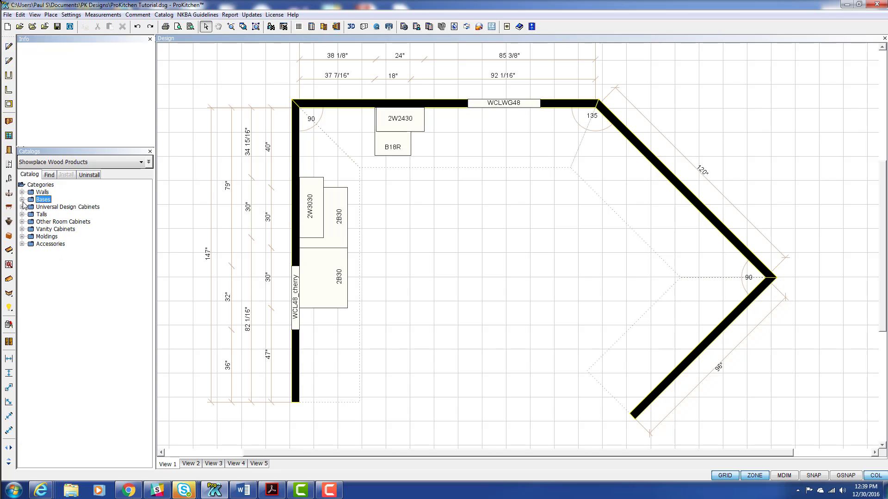
pyautogui.click(22, 200)
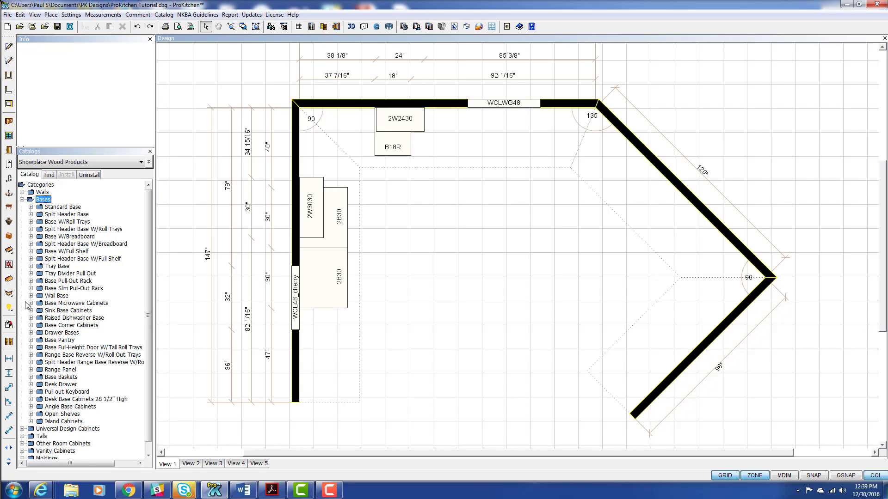
pyautogui.click(31, 325)
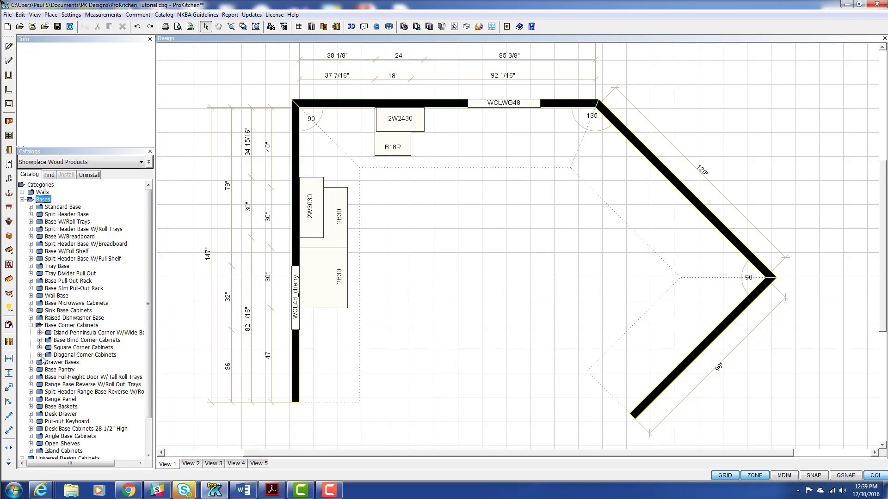
pyautogui.click(39, 355)
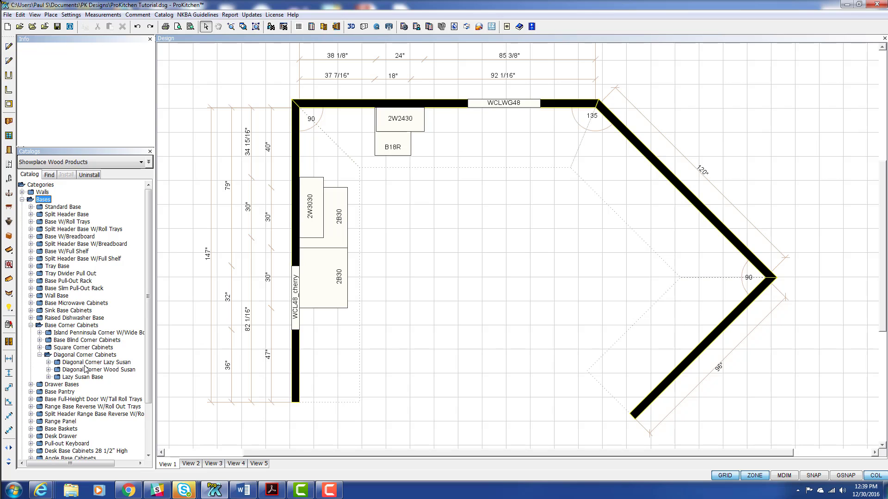
pyautogui.click(48, 363)
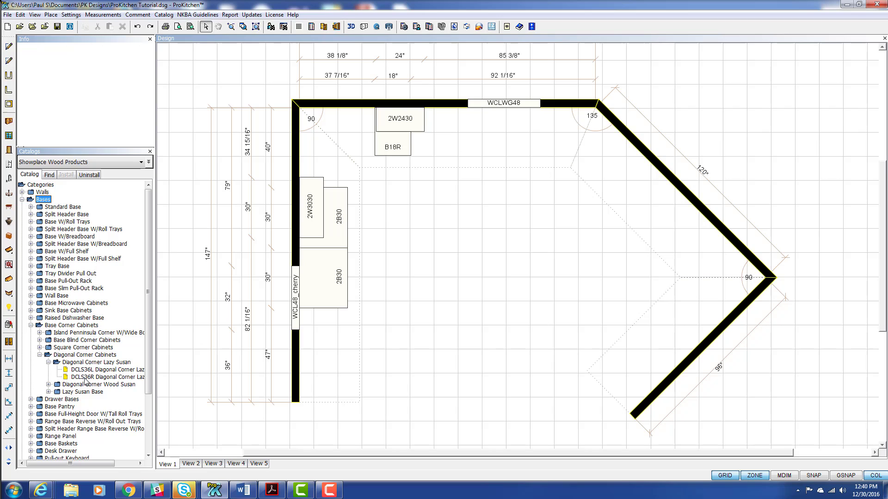
# Step: Place DCLS36R diagonal lazy Susan cabinets into the top-left corner of the plan
pyautogui.moveTo(85, 380); pyautogui.dragTo(323, 128)
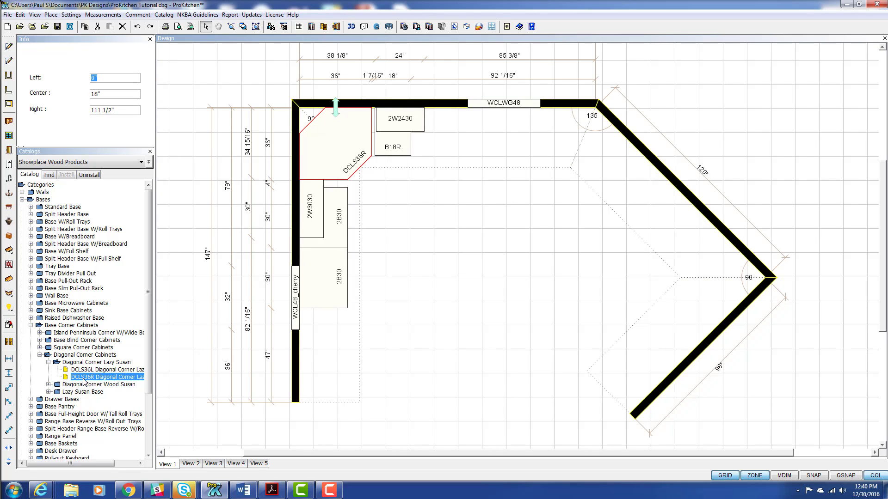
pyautogui.moveTo(86, 378); pyautogui.dragTo(456, 217)
pyautogui.moveTo(482, 142); pyautogui.dragTo(482, 143)
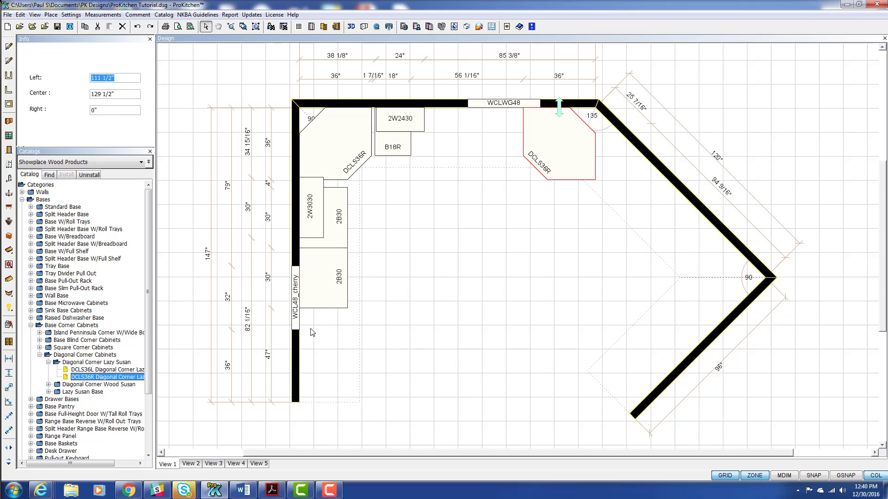
# Step: Delete the misplaced DCLS36R copies and set one DCLS36R in the right-hand 90° corner
pyautogui.moveTo(104, 378); pyautogui.dragTo(620, 171)
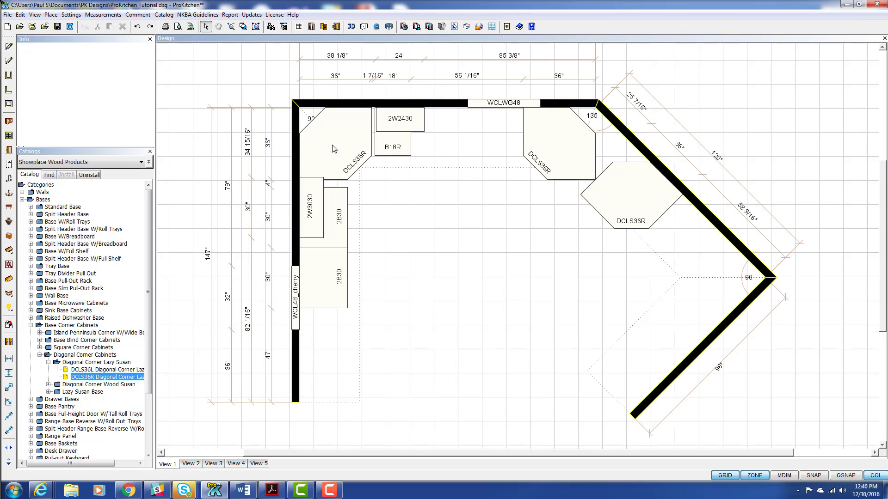
pyautogui.press('Delete')
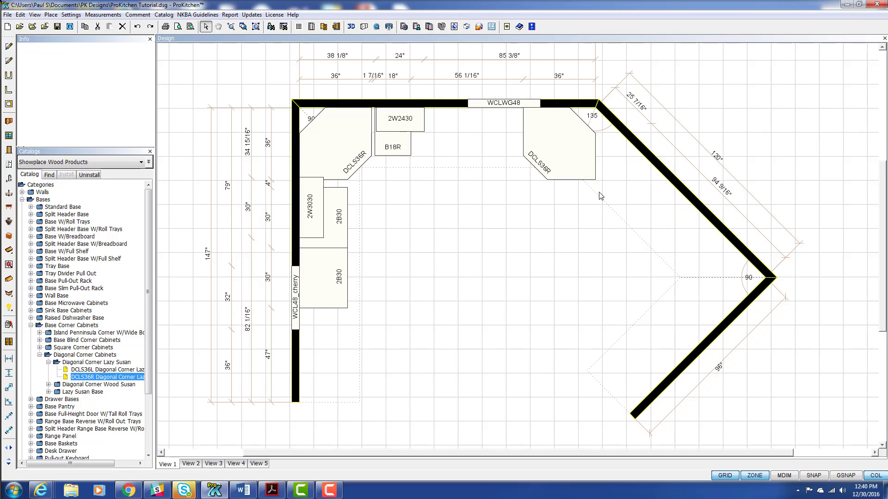
pyautogui.click(584, 172)
pyautogui.press('Delete')
pyautogui.moveTo(82, 377); pyautogui.dragTo(703, 276)
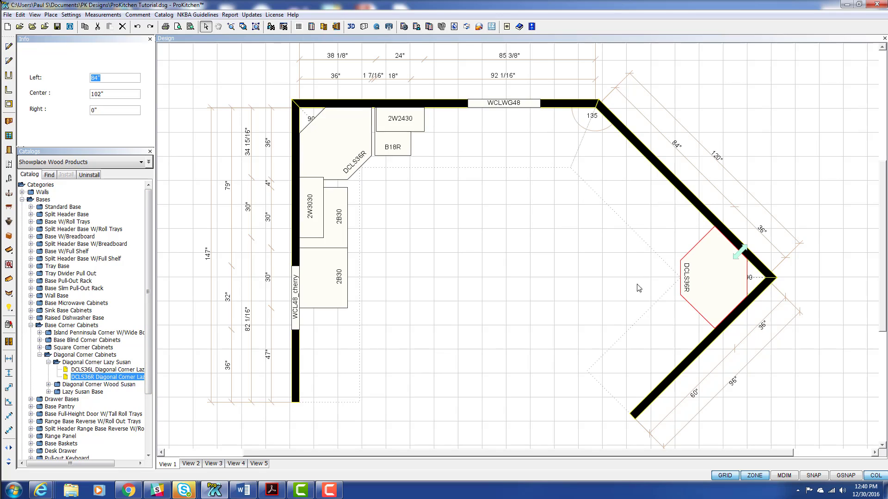
pyautogui.click(556, 286)
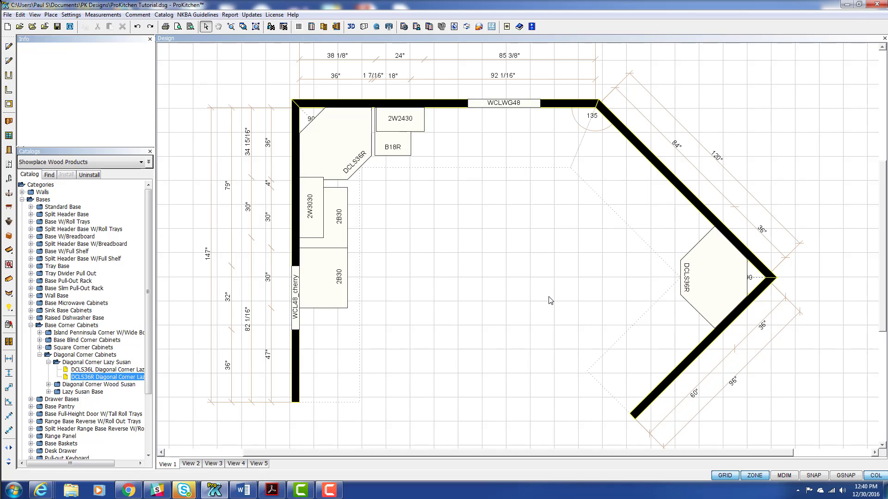